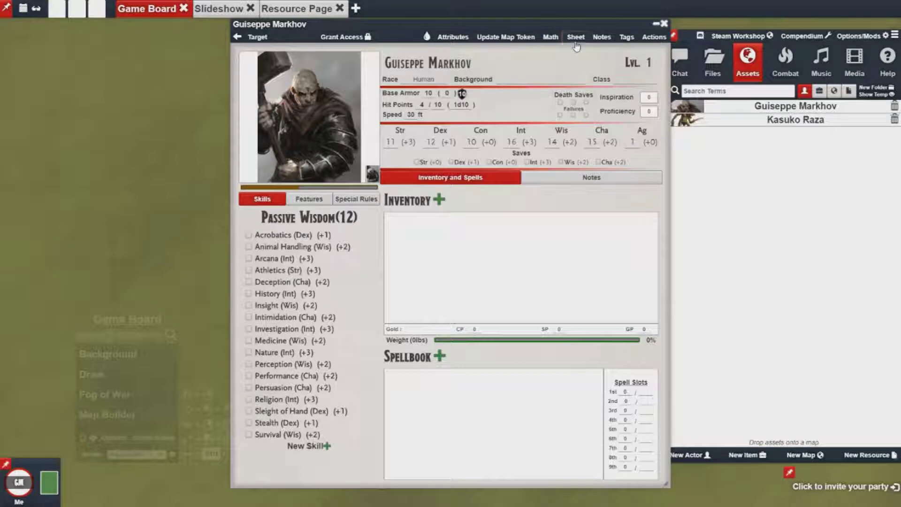
Start editing the character sheet, clear it to a blank sheet, and set Ndc6IOo.png as its background.
{"action": "left_click", "coordinate": [576, 44]}
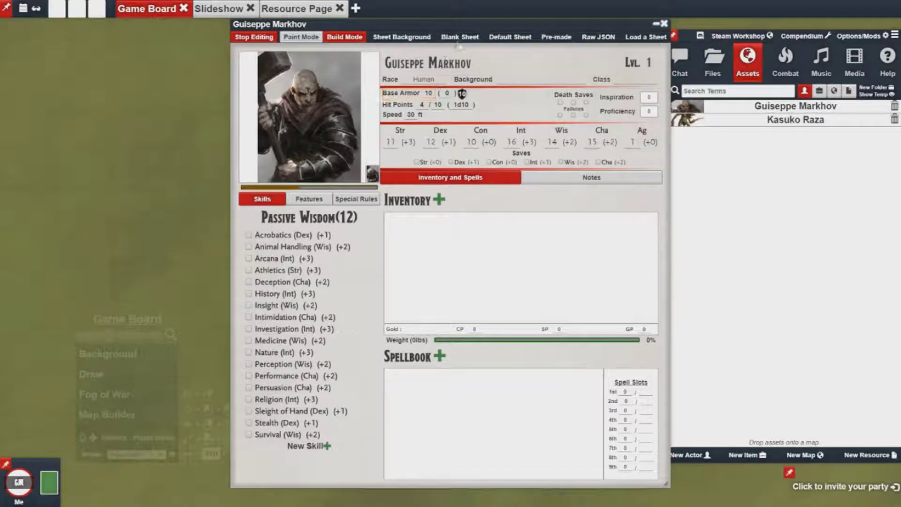
{"action": "left_click", "coordinate": [467, 41]}
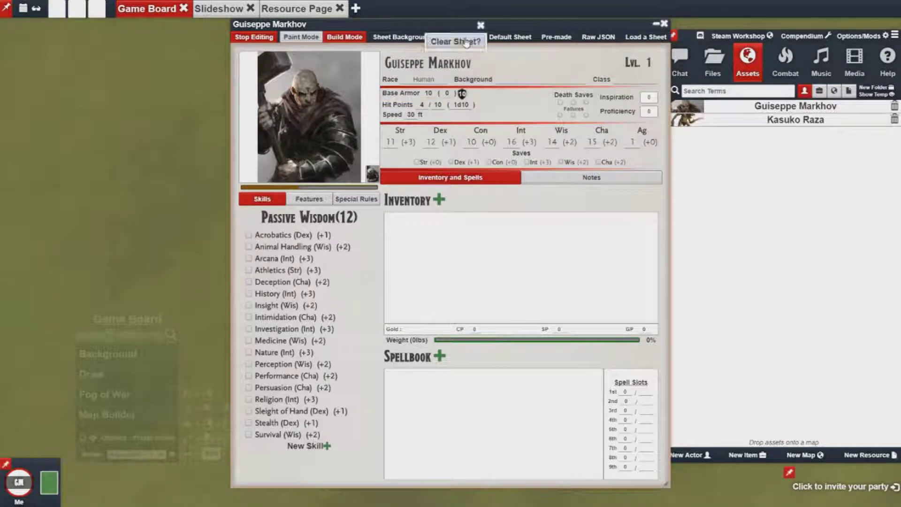
{"action": "left_click", "coordinate": [471, 46]}
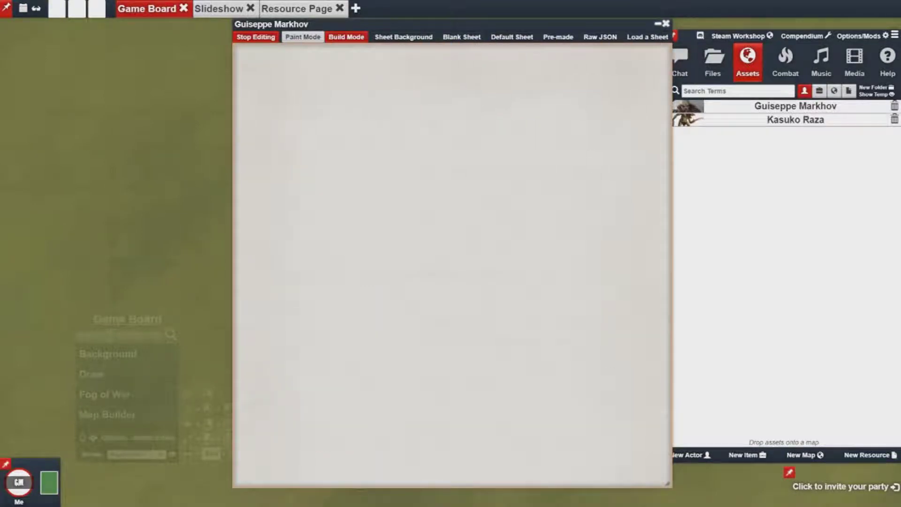
{"action": "left_click", "coordinate": [392, 39]}
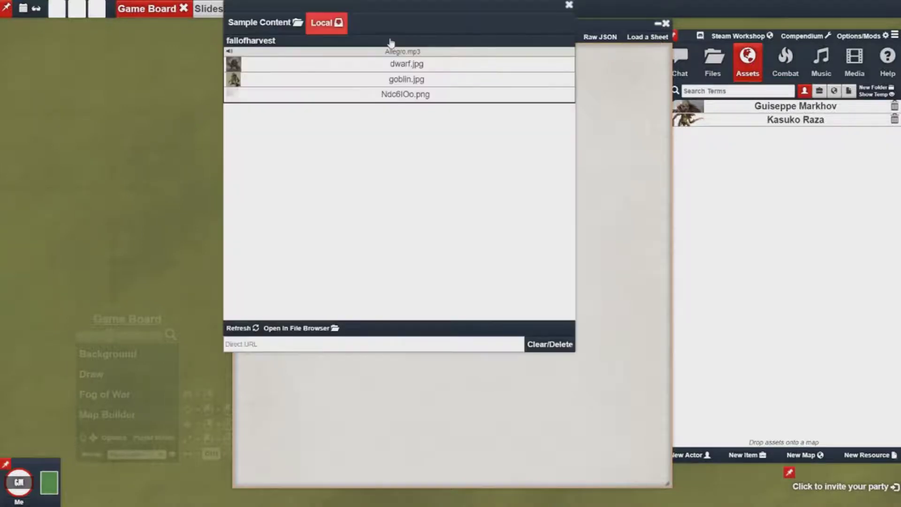
{"action": "left_click", "coordinate": [458, 96]}
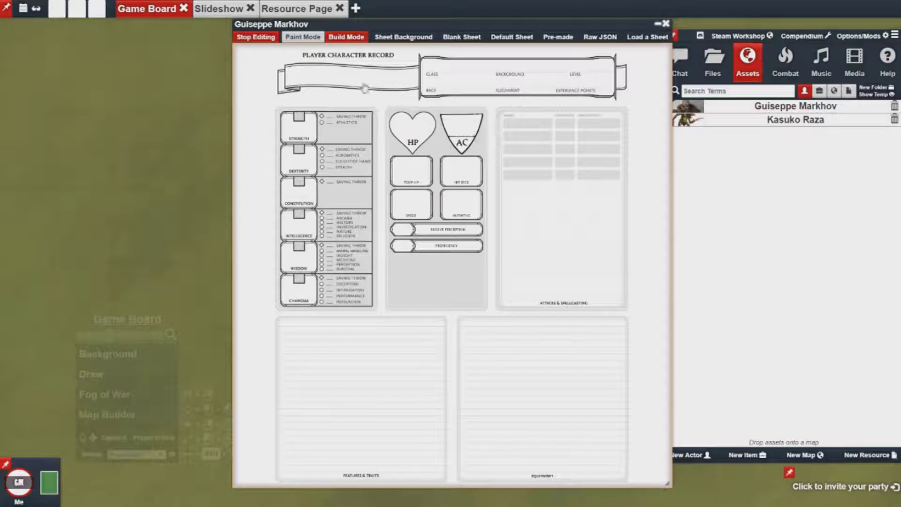
In Paint Mode, draw an attribute field over the Class area and bind it to info.class.
{"action": "left_click", "coordinate": [313, 40]}
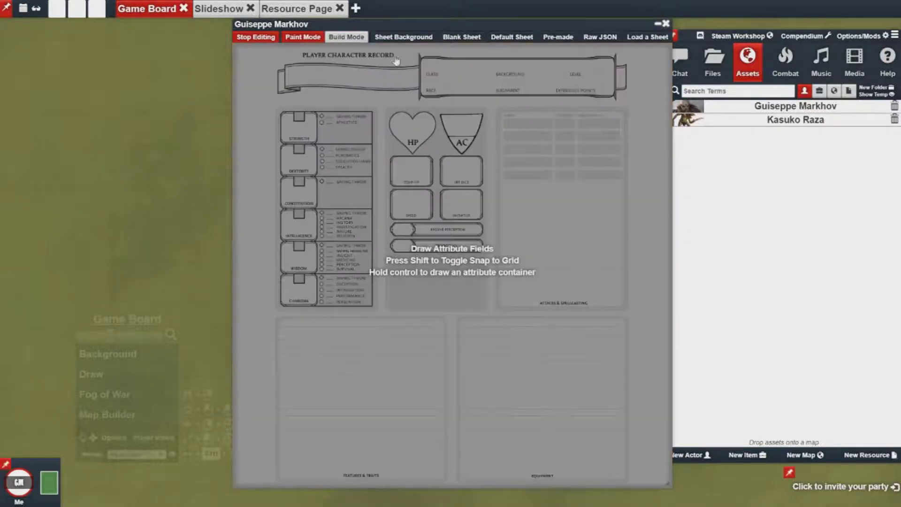
{"action": "left_click_drag", "start_coordinate": [428, 65], "coordinate": [498, 77]}
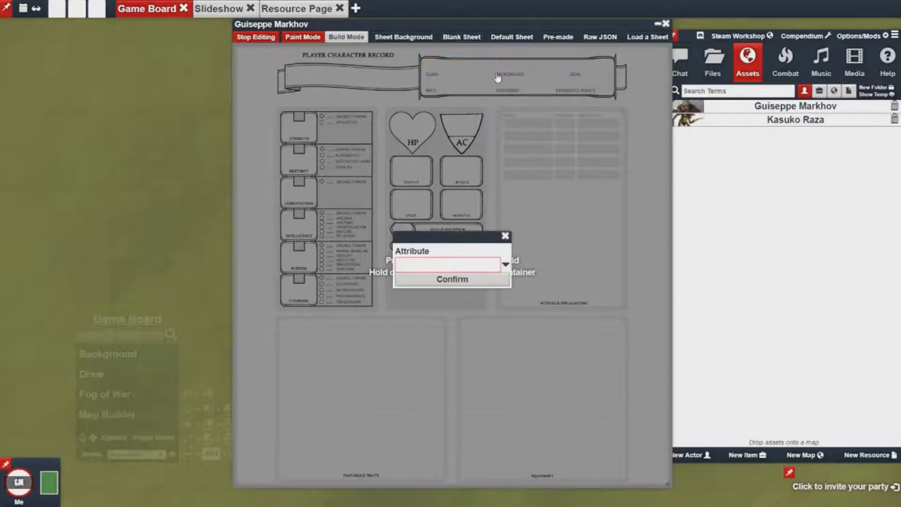
{"action": "left_click", "coordinate": [505, 265]}
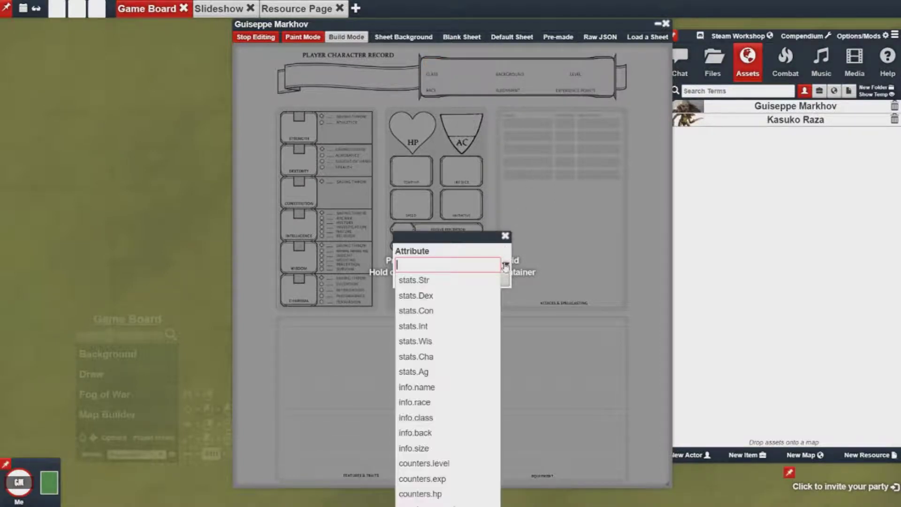
{"action": "left_click", "coordinate": [432, 418]}
{"action": "left_click", "coordinate": [446, 288]}
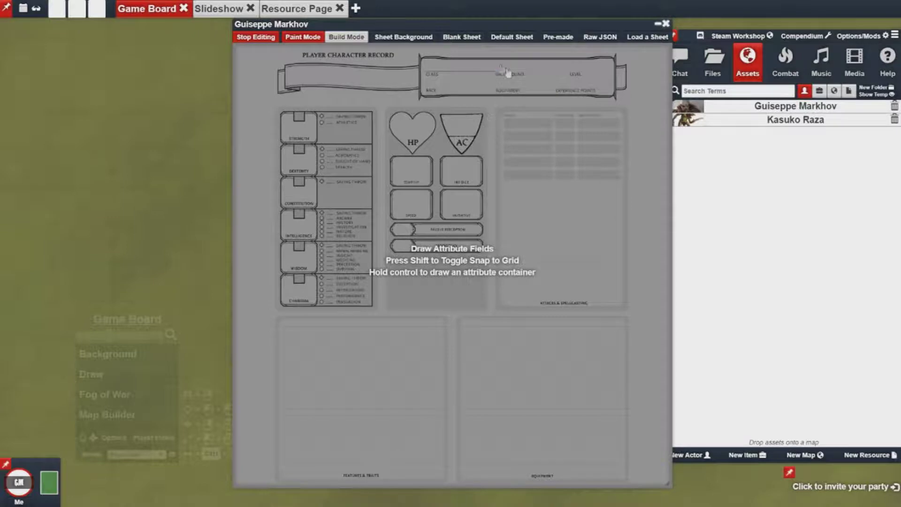
Draw attribute fields over the Background and Level areas, bound to info.back and counters.level.
{"action": "left_click_drag", "start_coordinate": [495, 62], "coordinate": [570, 77]}
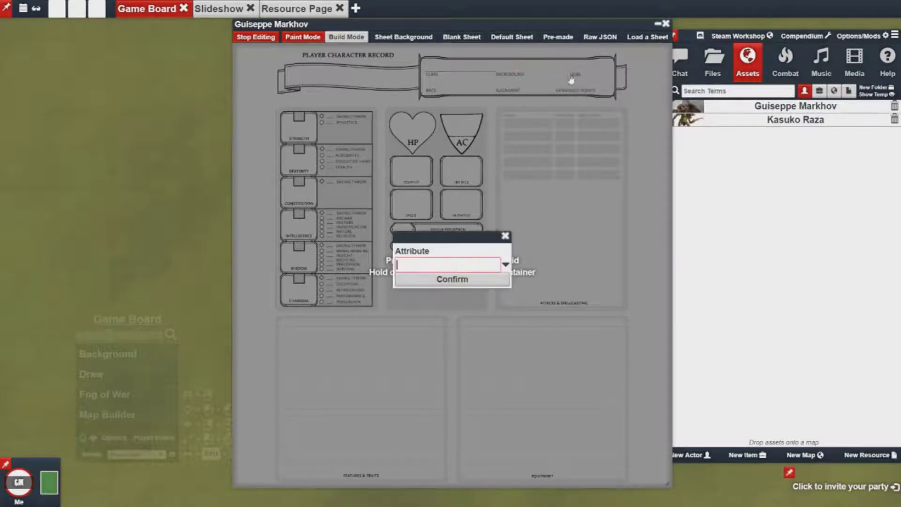
{"action": "type", "text": "info.back"}
{"action": "left_click", "coordinate": [473, 282]}
{"action": "left_click", "coordinate": [481, 283]}
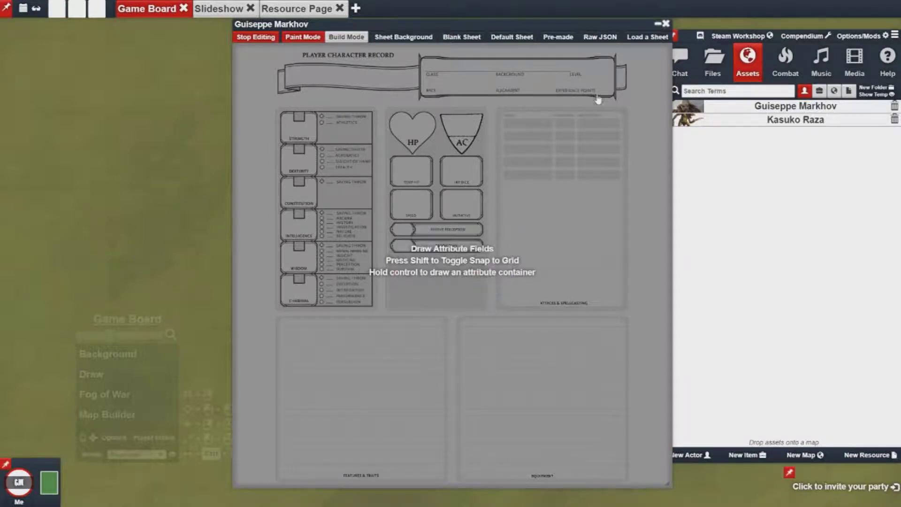
{"action": "left_click_drag", "start_coordinate": [573, 73], "coordinate": [613, 80]}
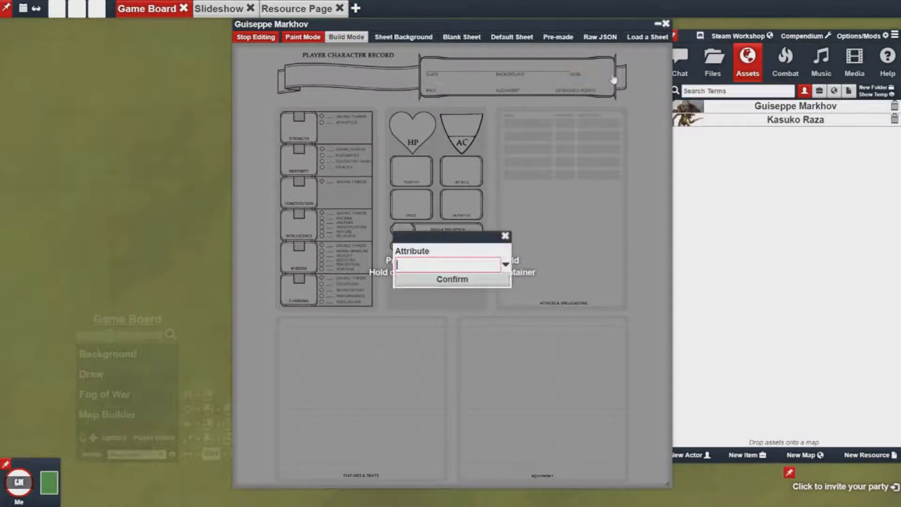
{"action": "type", "text": "counters.level"}
{"action": "key", "text": "Return"}
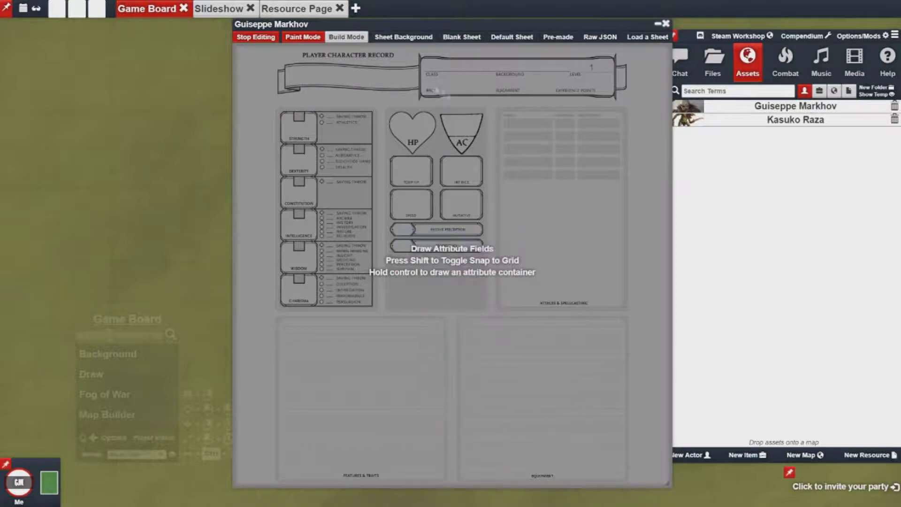
Draw fields over the Race, Alignment and Experience Points areas, bound to info.race, info.align and counters.exp.
{"action": "mouse_move", "coordinate": [425, 80]}
{"action": "left_mouse_down"}
{"action": "mouse_move", "coordinate": [498, 96]}
{"action": "mouse_move", "coordinate": [560, 95]}
{"action": "mouse_move", "coordinate": [561, 86]}
{"action": "mouse_move", "coordinate": [610, 97]}
{"action": "left_mouse_up"}
{"action": "type", "text": "info.race"}
{"action": "key", "text": "Return"}
{"action": "type", "text": "info.align"}
{"action": "key", "text": "Return"}
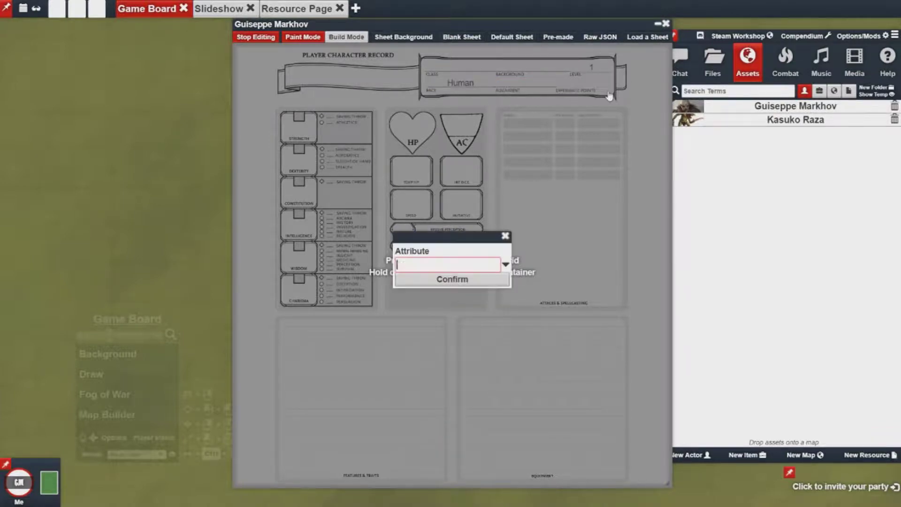
{"action": "type", "text": "counters.exp"}
{"action": "key", "text": "Return"}
Draw an attribute field across the name banner and bind it to info.name.
{"action": "left_click_drag", "start_coordinate": [288, 64], "coordinate": [417, 90]}
{"action": "type", "text": "info.name"}
{"action": "left_click", "coordinate": [439, 281]}
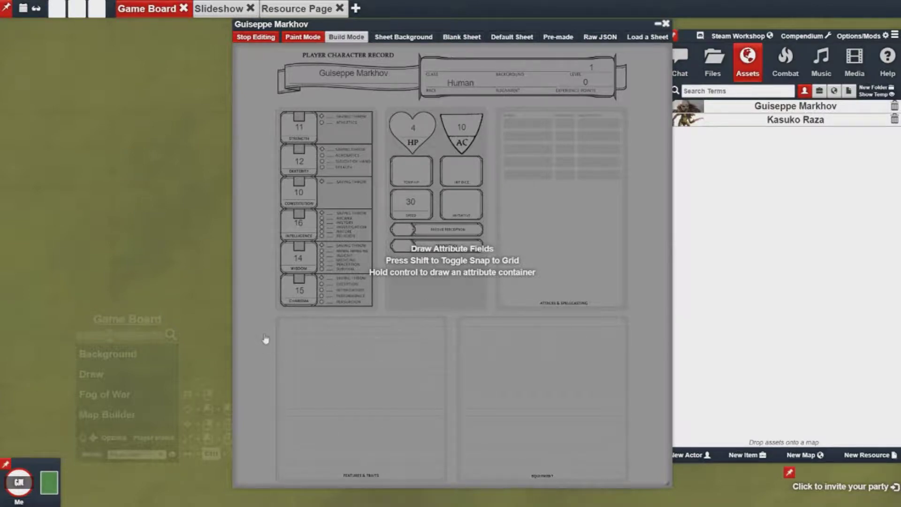
Draw containers over the Features & Traits, Equipment and Attacks & Spellcasting boxes, plus a field on the small Strength modifier box.
{"action": "left_click_drag", "start_coordinate": [278, 330], "coordinate": [447, 478]}
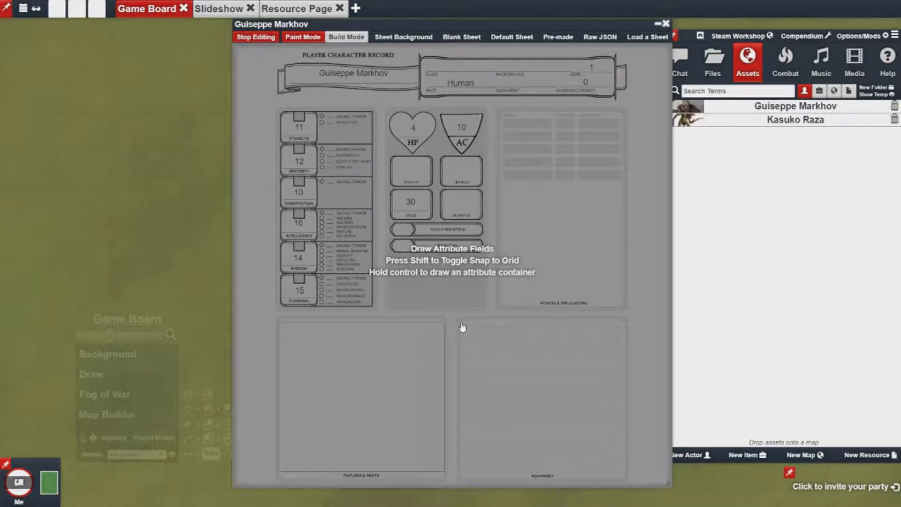
{"action": "left_click_drag", "start_coordinate": [462, 327], "coordinate": [629, 476]}
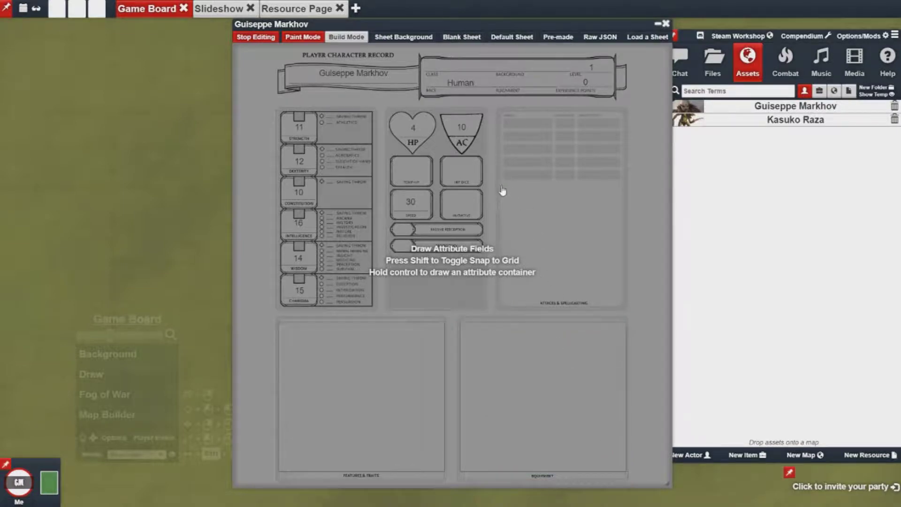
{"action": "left_click_drag", "start_coordinate": [502, 186], "coordinate": [624, 307]}
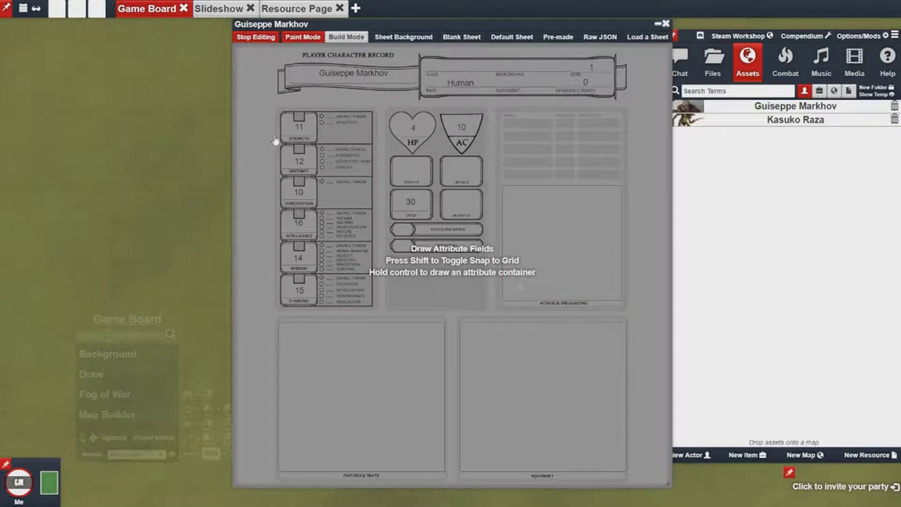
{"action": "left_click_drag", "start_coordinate": [293, 114], "coordinate": [308, 127]}
In Build Mode, add a Spellbook list to the Attacks & Spellcasting container.
{"action": "left_click", "coordinate": [349, 41]}
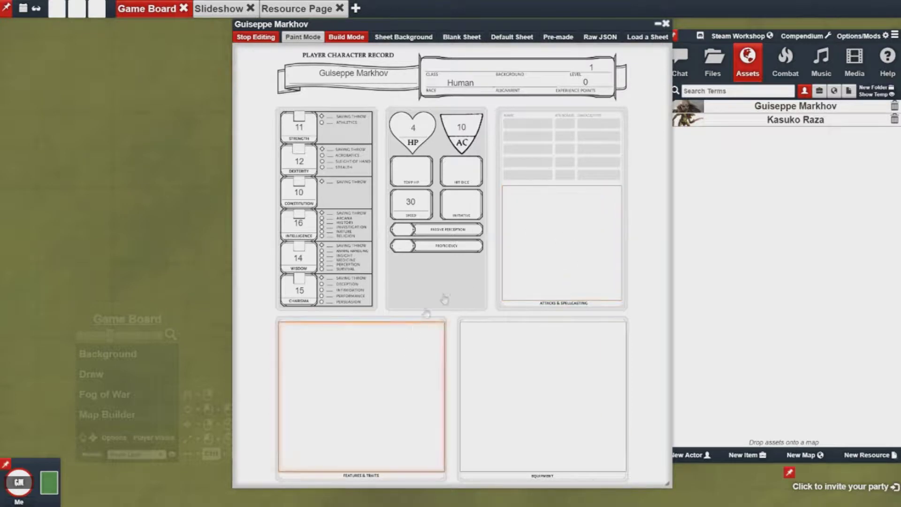
{"action": "left_click", "coordinate": [572, 258]}
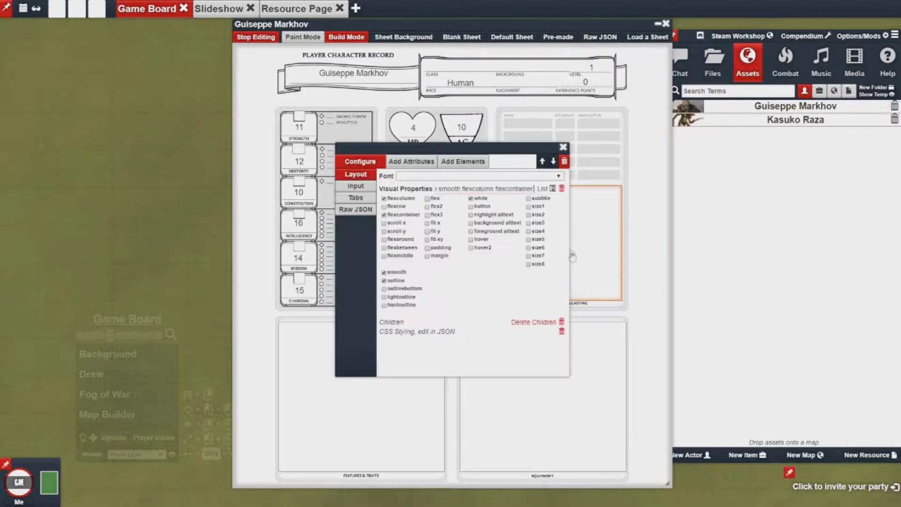
{"action": "left_click", "coordinate": [462, 162]}
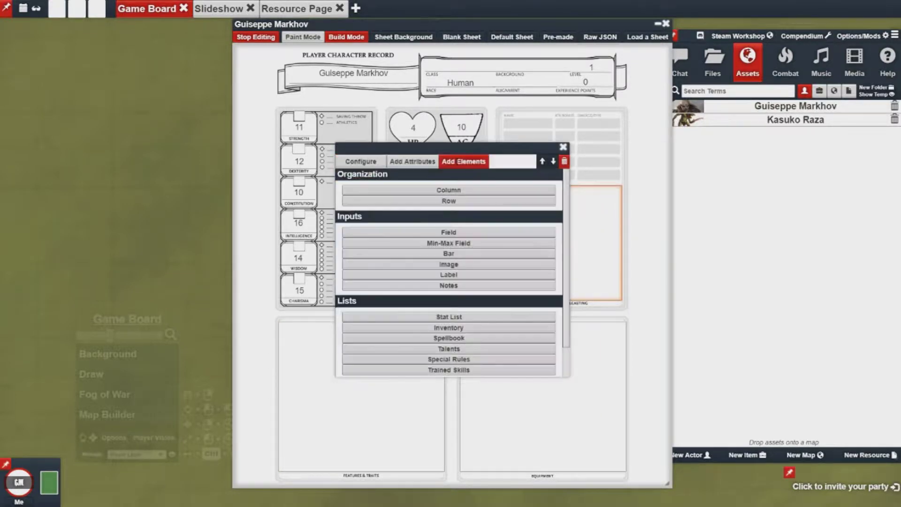
{"action": "left_click", "coordinate": [413, 162]}
{"action": "scroll", "coordinate": [489, 254], "scroll_direction": "down", "scroll_amount": 10}
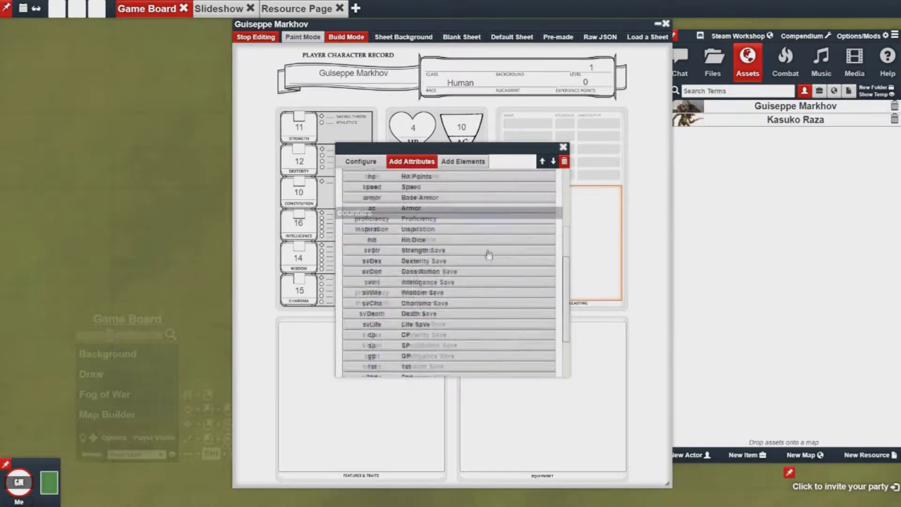
{"action": "left_click", "coordinate": [451, 162]}
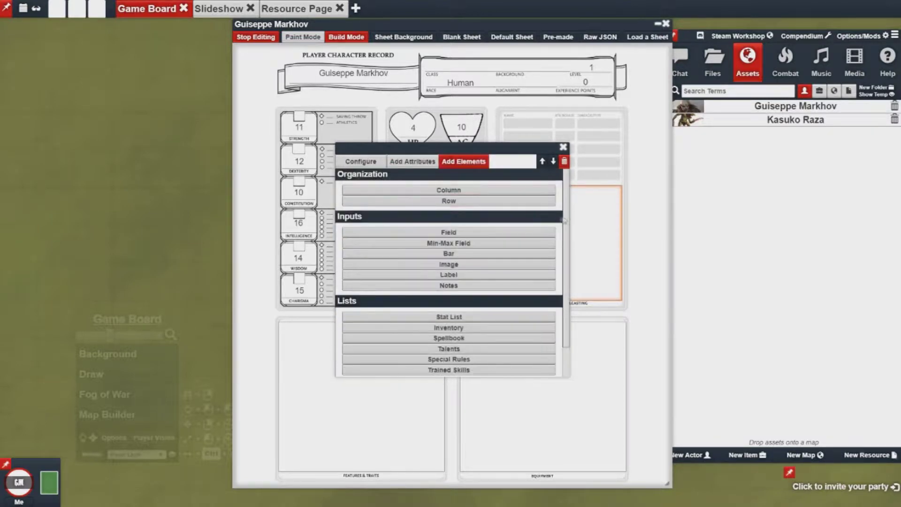
{"action": "scroll", "coordinate": [569, 228], "scroll_direction": "down", "scroll_amount": 1}
{"action": "scroll", "coordinate": [569, 229], "scroll_direction": "down", "scroll_amount": 1}
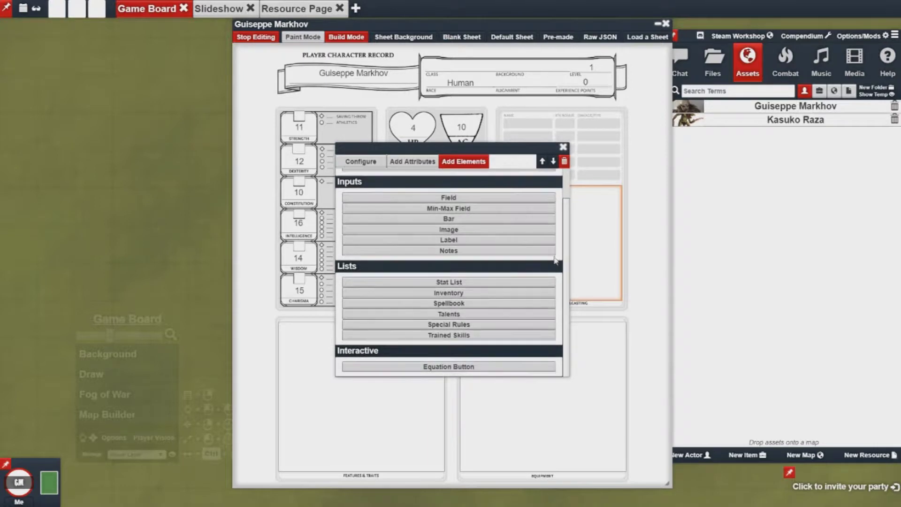
{"action": "left_click", "coordinate": [496, 304]}
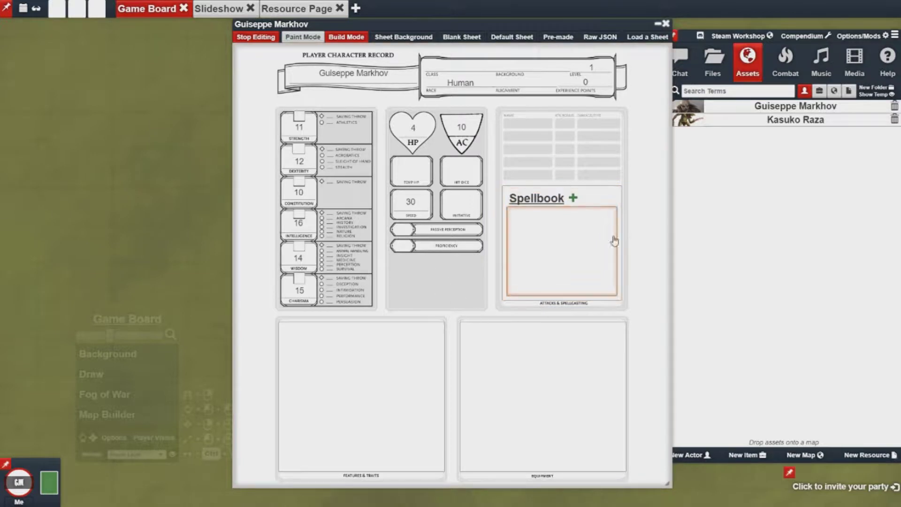
Add an Inventory list to the Equipment container and a Talents list to the Features & Traits container.
{"action": "left_click", "coordinate": [543, 377]}
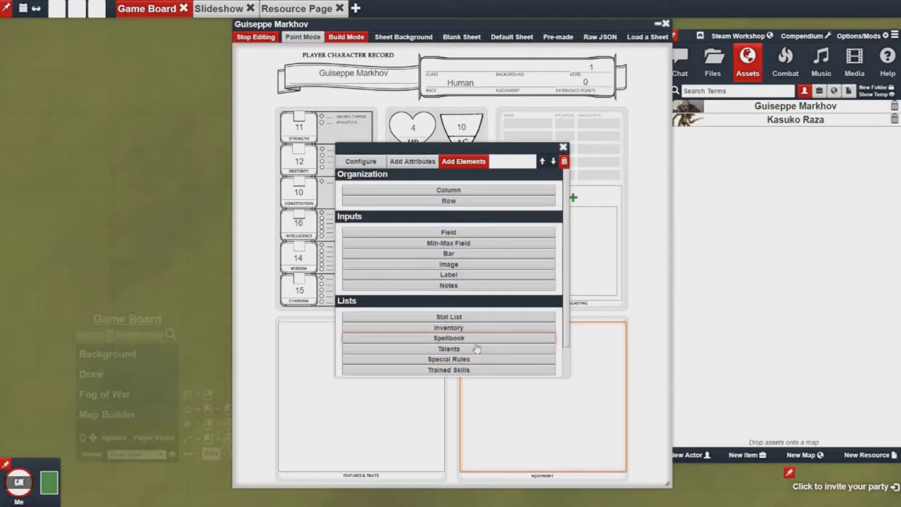
{"action": "scroll", "coordinate": [476, 344], "scroll_direction": "down", "scroll_amount": 2}
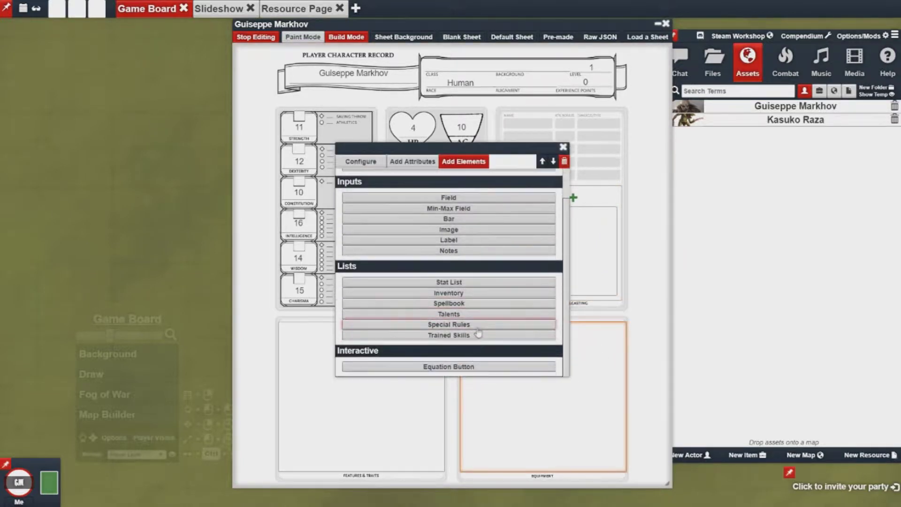
{"action": "left_click", "coordinate": [473, 296]}
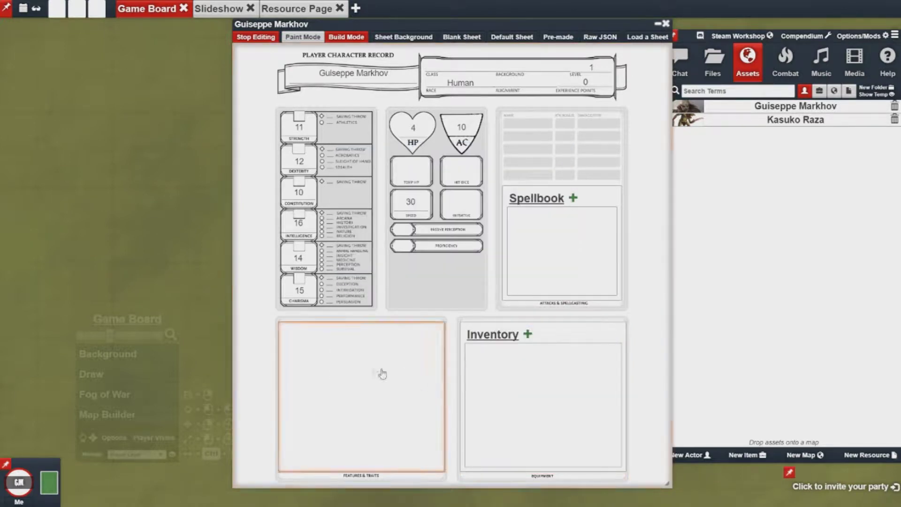
{"action": "left_click", "coordinate": [349, 370]}
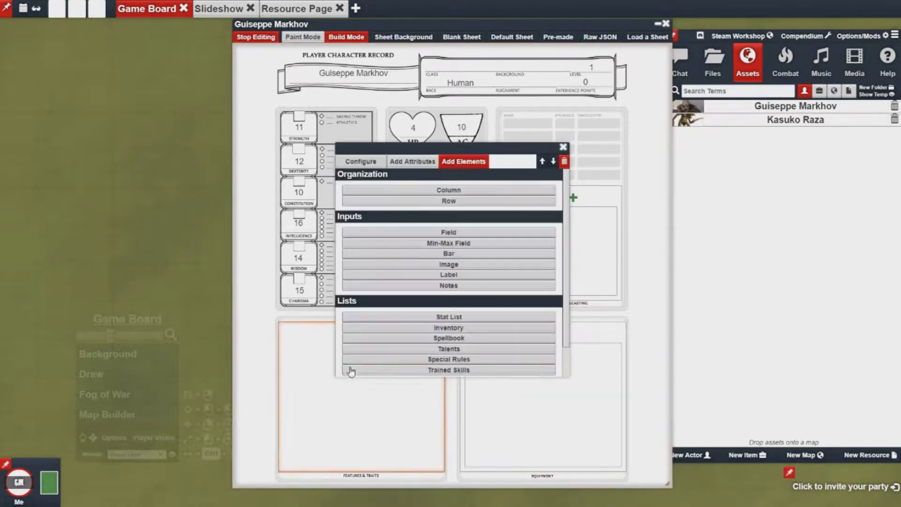
{"action": "left_click", "coordinate": [439, 351]}
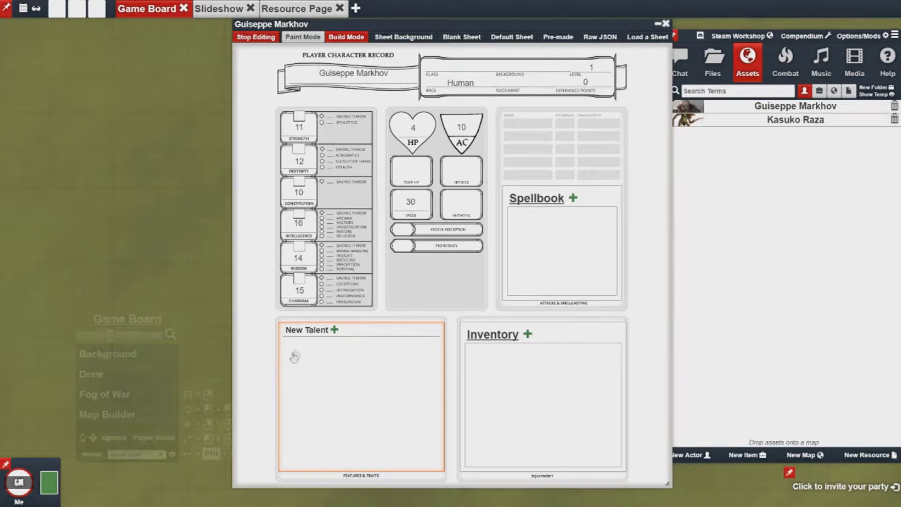
Change the talent list's label name to "New Feature" in its JSON and close its configuration.
{"action": "left_click", "coordinate": [317, 334]}
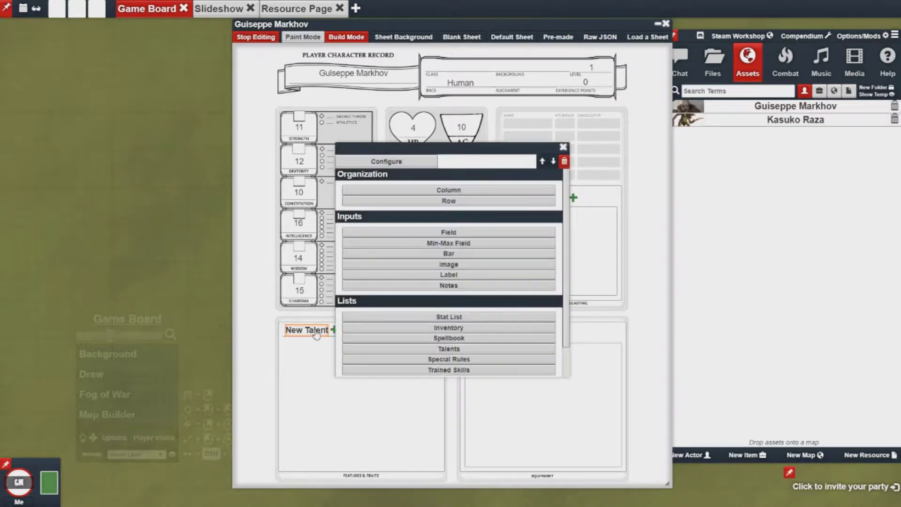
{"action": "left_click", "coordinate": [390, 162]}
{"action": "left_click", "coordinate": [395, 162]}
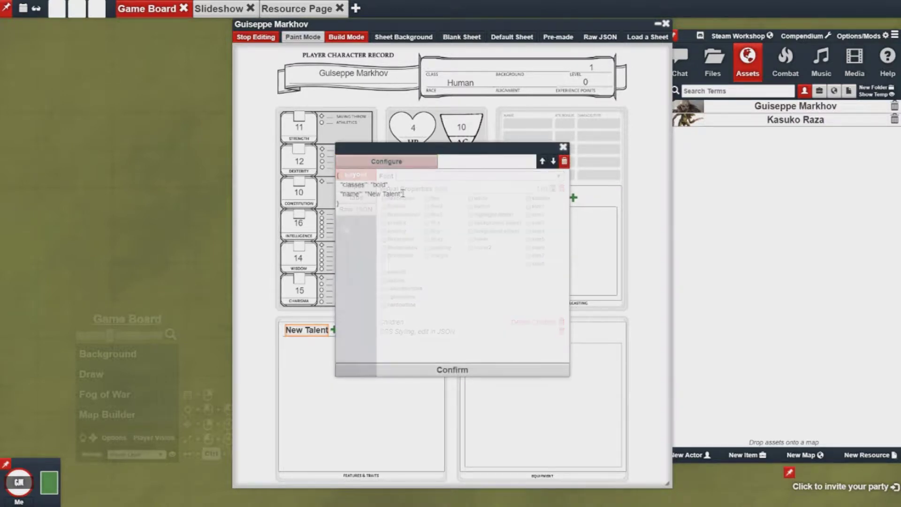
{"action": "left_click_drag", "start_coordinate": [403, 194], "coordinate": [391, 194]}
{"action": "double_click", "coordinate": [398, 194]}
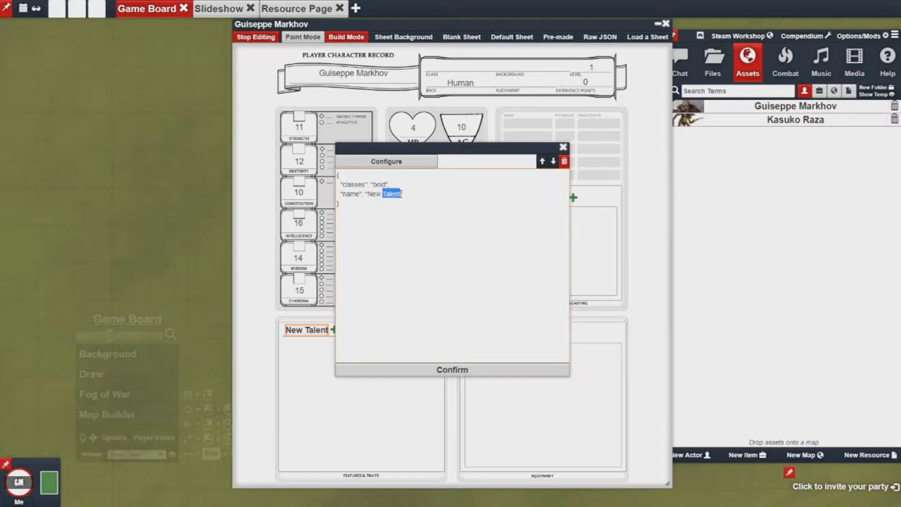
{"action": "type", "text": "Feature"}
{"action": "left_click", "coordinate": [429, 372]}
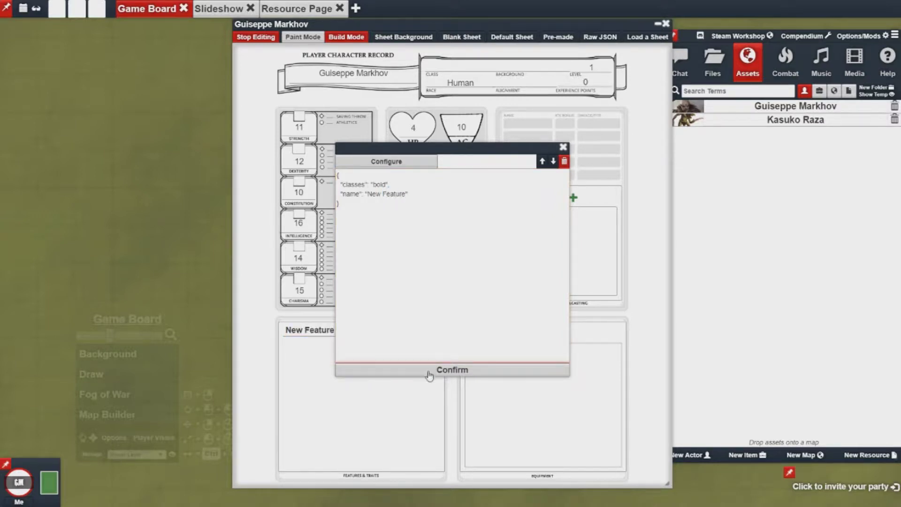
{"action": "right_click", "coordinate": [514, 143]}
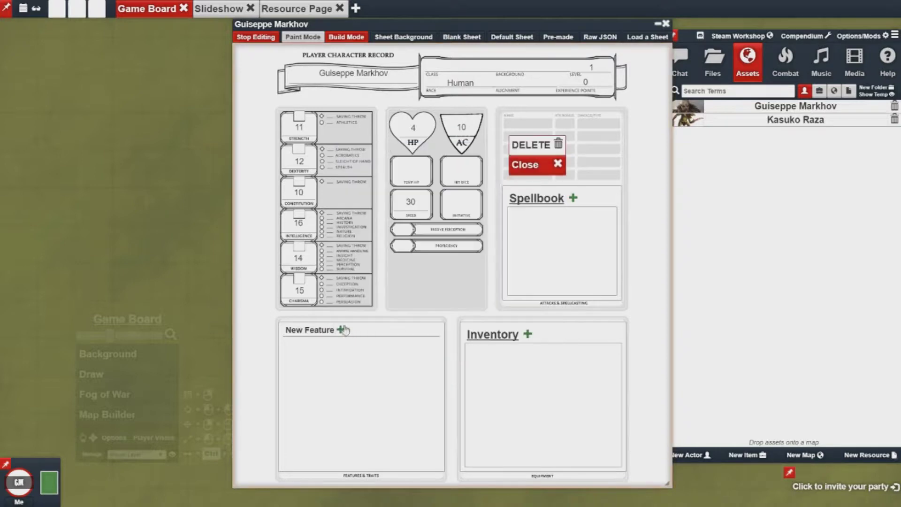
{"action": "left_click", "coordinate": [523, 166]}
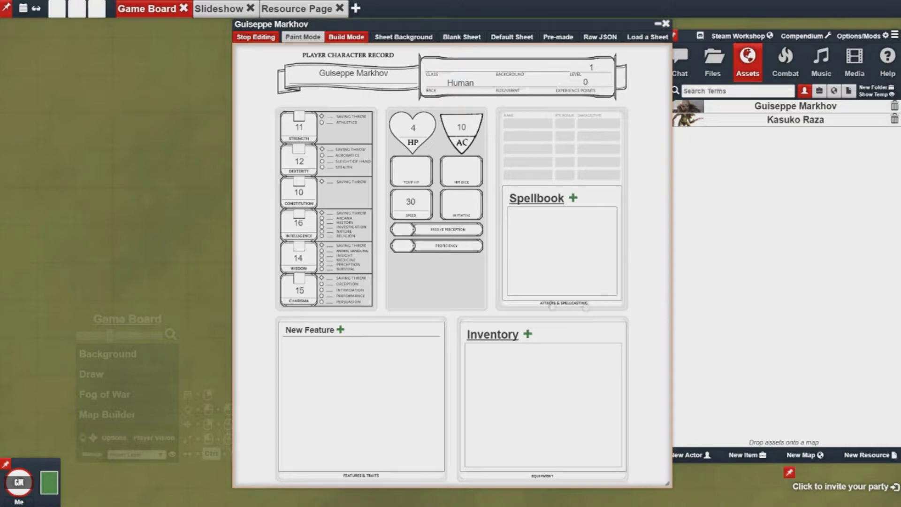
{"action": "left_click", "coordinate": [573, 197]}
{"action": "left_click", "coordinate": [563, 147]}
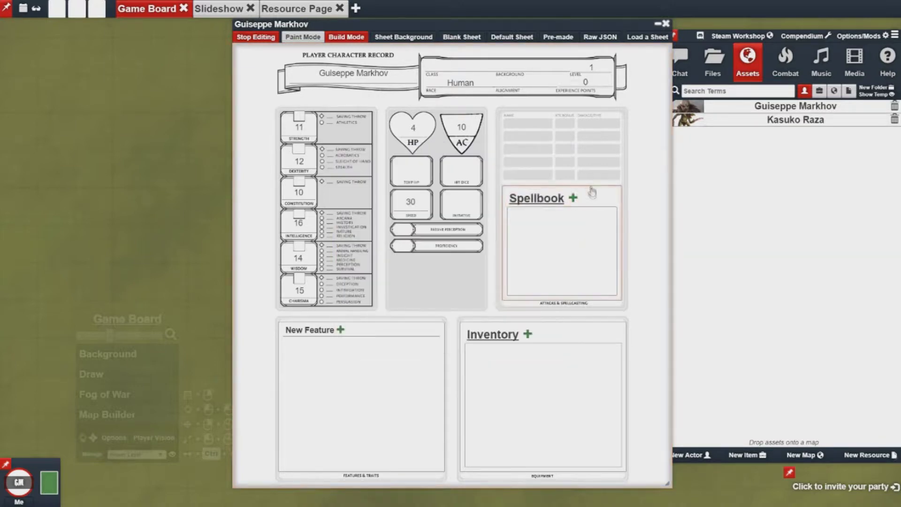
In the Spellbook container's layout properties, try toggling padding off and on, plus the background alttext style.
{"action": "left_click", "coordinate": [615, 194]}
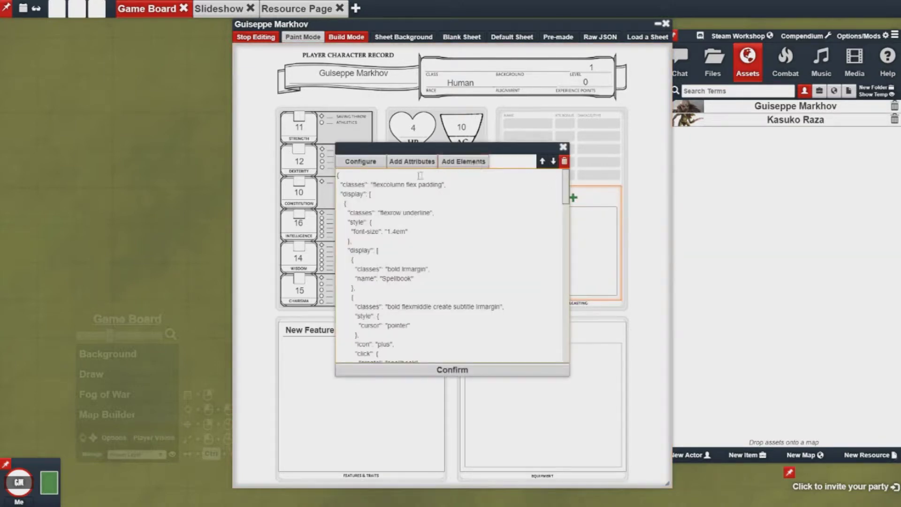
{"action": "left_click", "coordinate": [373, 176]}
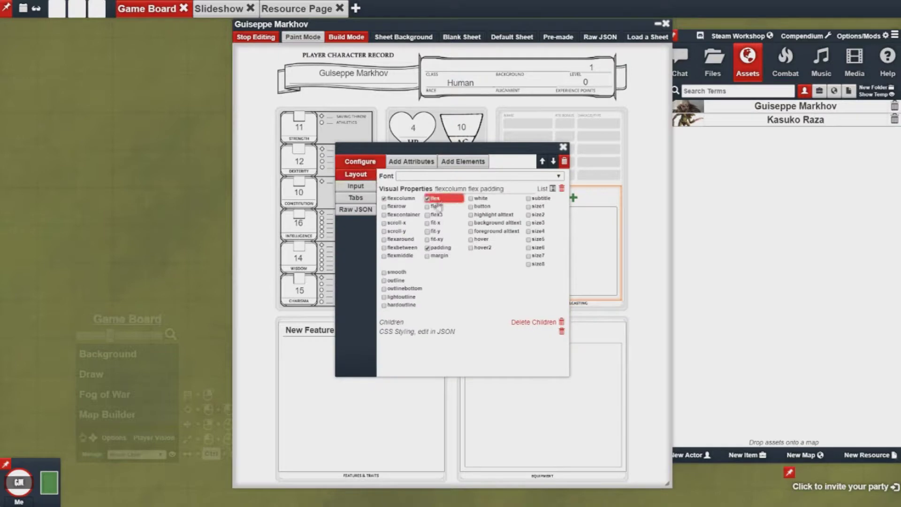
{"action": "left_click_drag", "start_coordinate": [524, 160], "coordinate": [819, 184]}
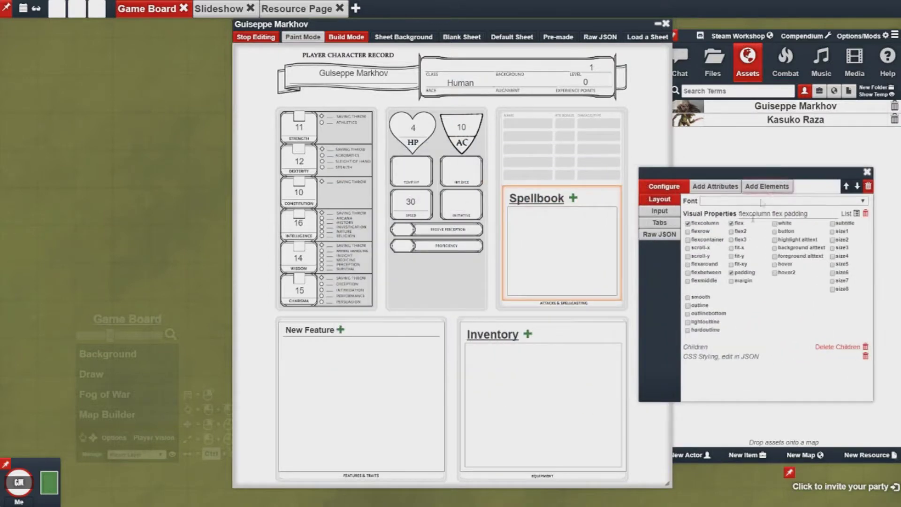
{"action": "left_click", "coordinate": [734, 274]}
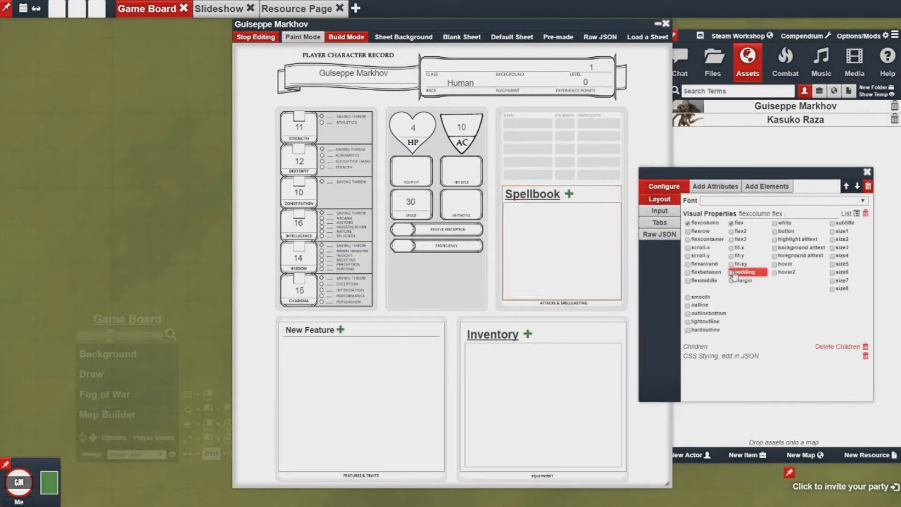
{"action": "left_click", "coordinate": [735, 274]}
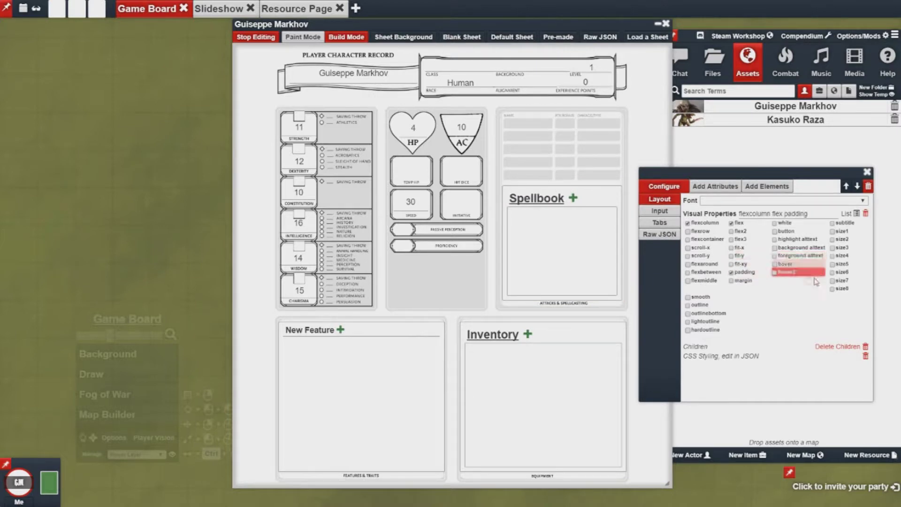
{"action": "left_click", "coordinate": [810, 248]}
{"action": "left_click", "coordinate": [810, 248]}
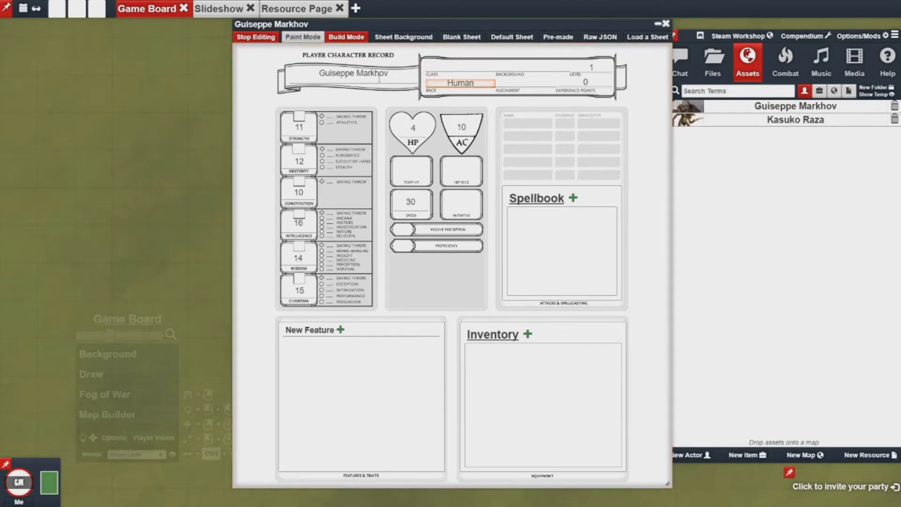
Stop editing the sheet layout and fill in the alignment as "Chaotic Evil" and the background as "Charlaton".
{"action": "left_click", "coordinate": [257, 39]}
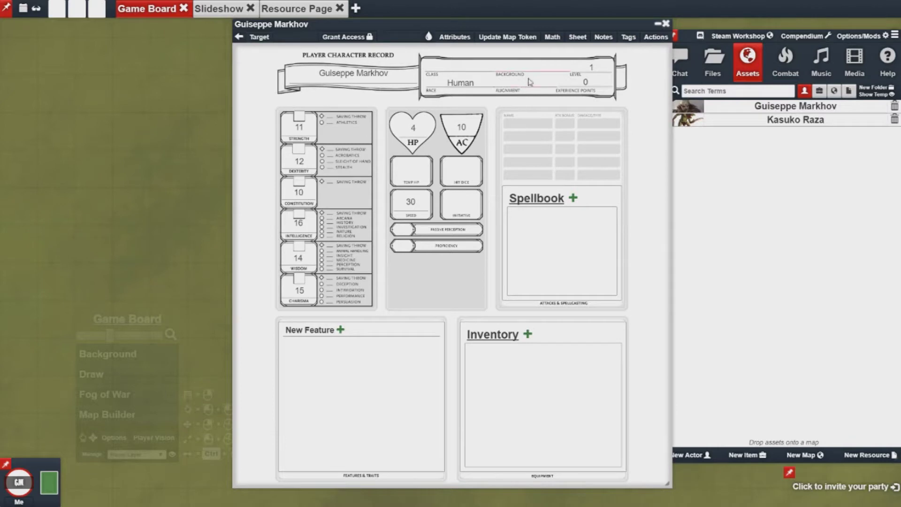
{"action": "type", "text": "otic Evil"}
{"action": "left_click", "coordinate": [520, 69]}
{"action": "type", "text": "Charlaton"}
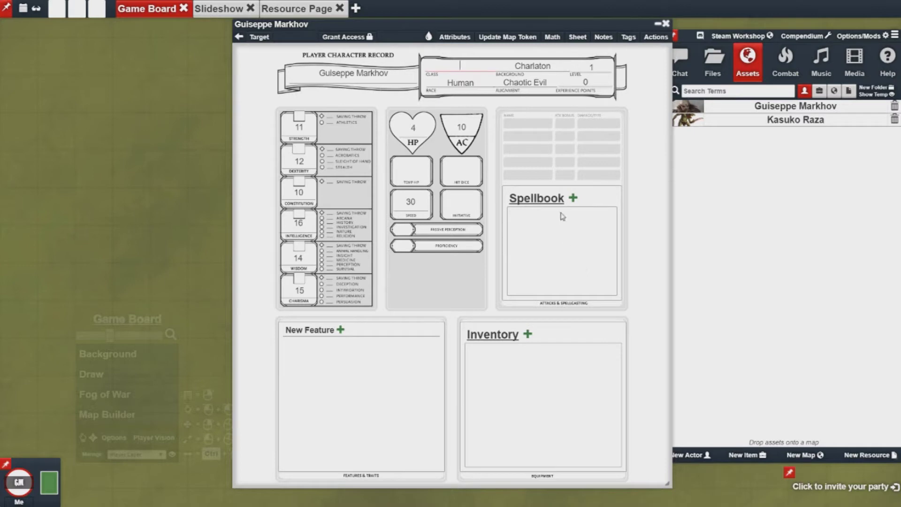
Add two blank entries each to the Inventory and Spellbook lists, plus a talent named "New Feature" under Features & Traits.
{"action": "left_click", "coordinate": [527, 335]}
{"action": "left_click", "coordinate": [528, 335]}
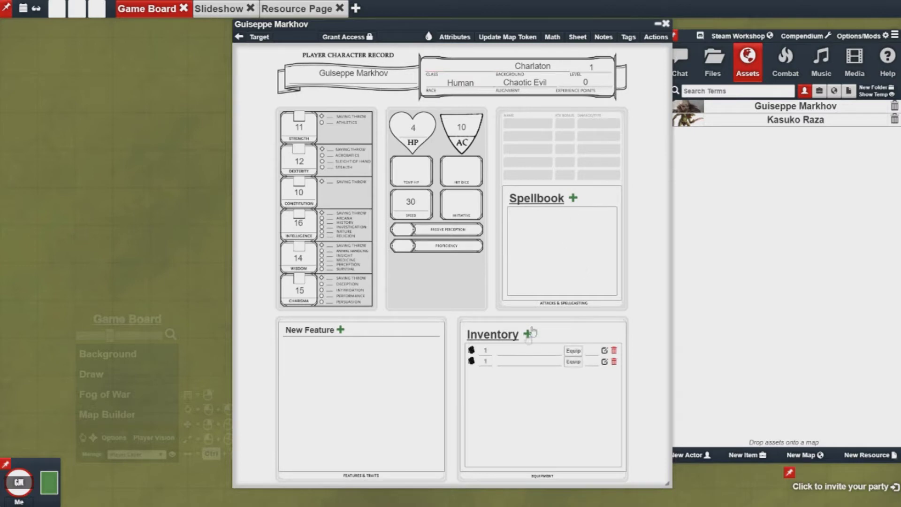
{"action": "left_click", "coordinate": [574, 199]}
{"action": "left_click", "coordinate": [573, 199]}
{"action": "left_click", "coordinate": [342, 331]}
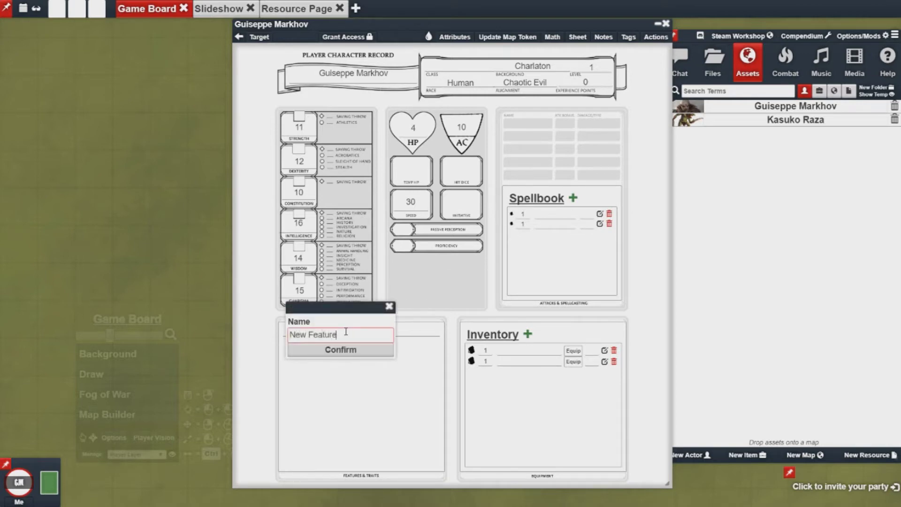
{"action": "left_click", "coordinate": [343, 349]}
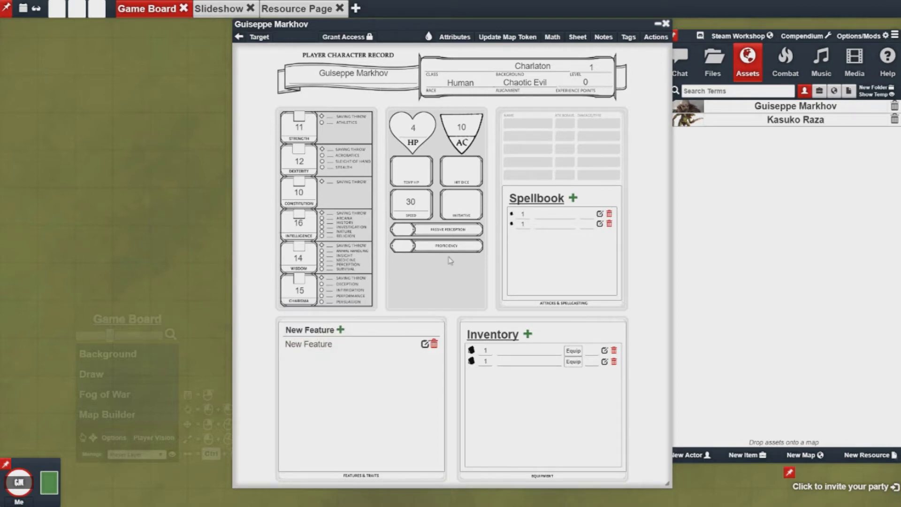